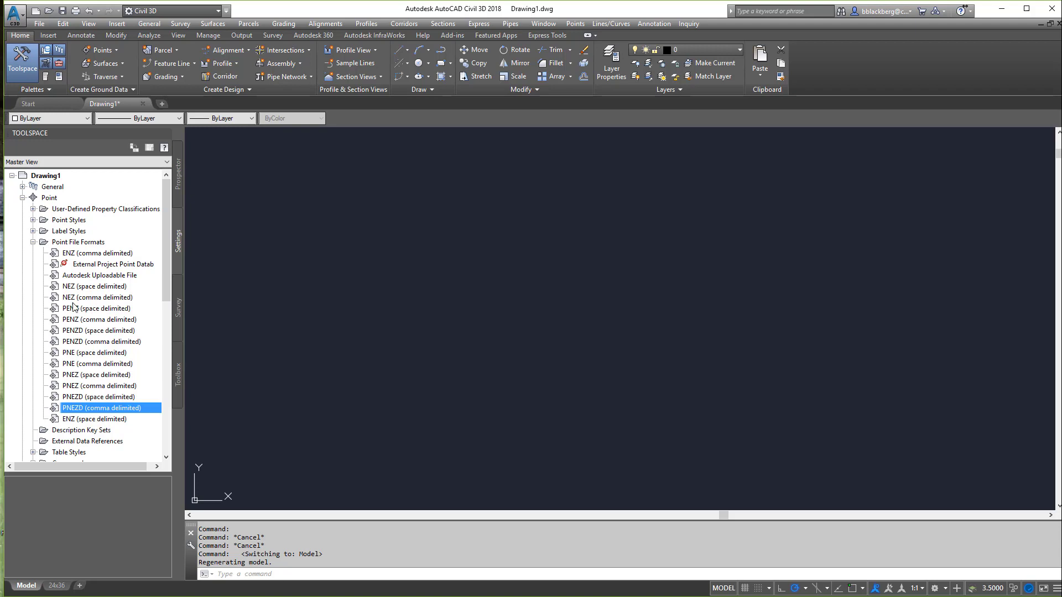
# - Make a copy of the PNEZD (comma delimited) point file format
pyautogui.click(33, 241)
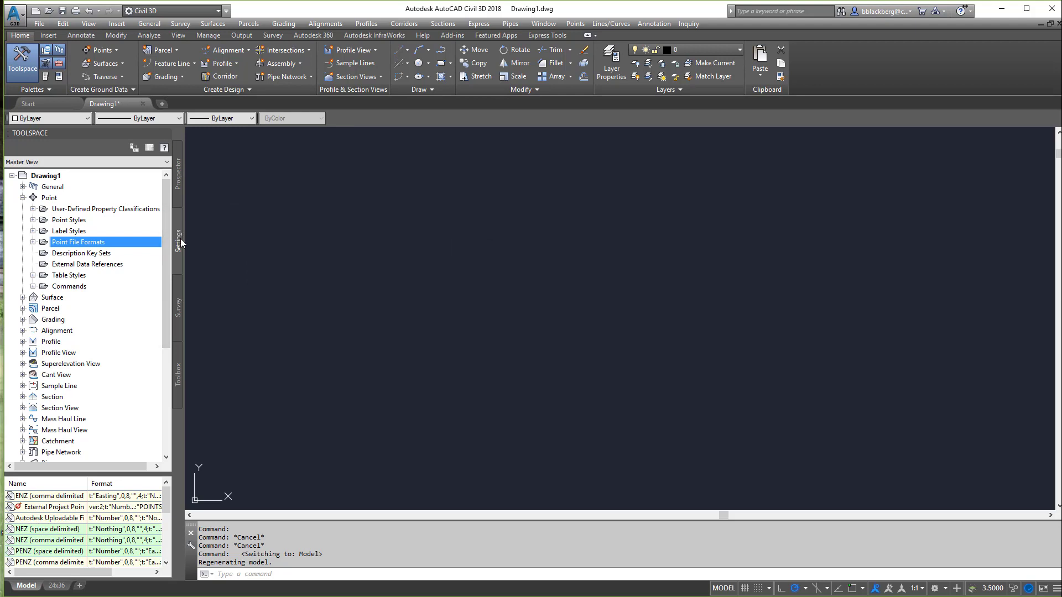
pyautogui.click(33, 242)
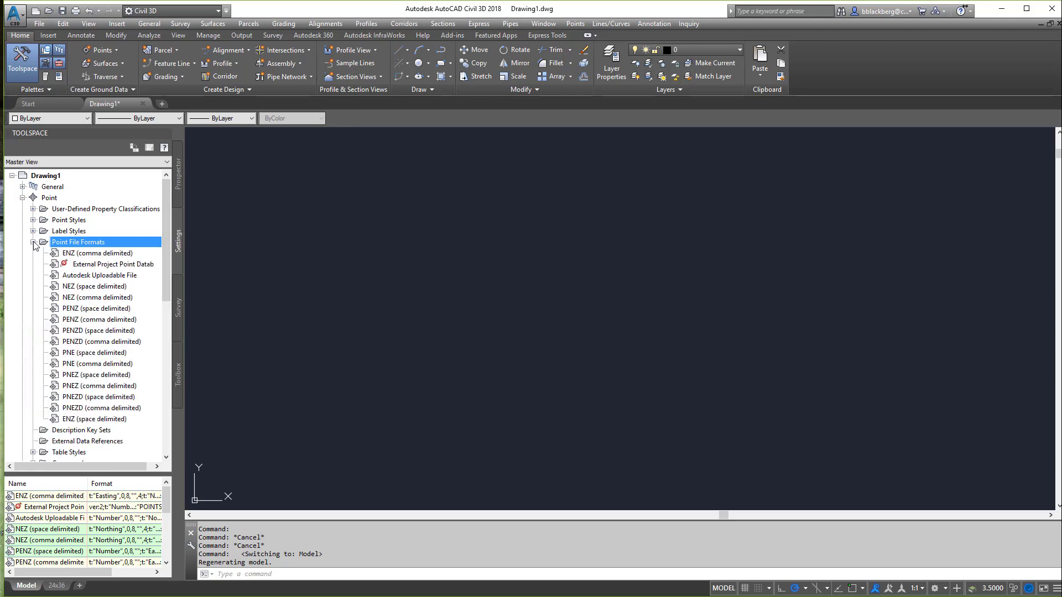
pyautogui.click(102, 409)
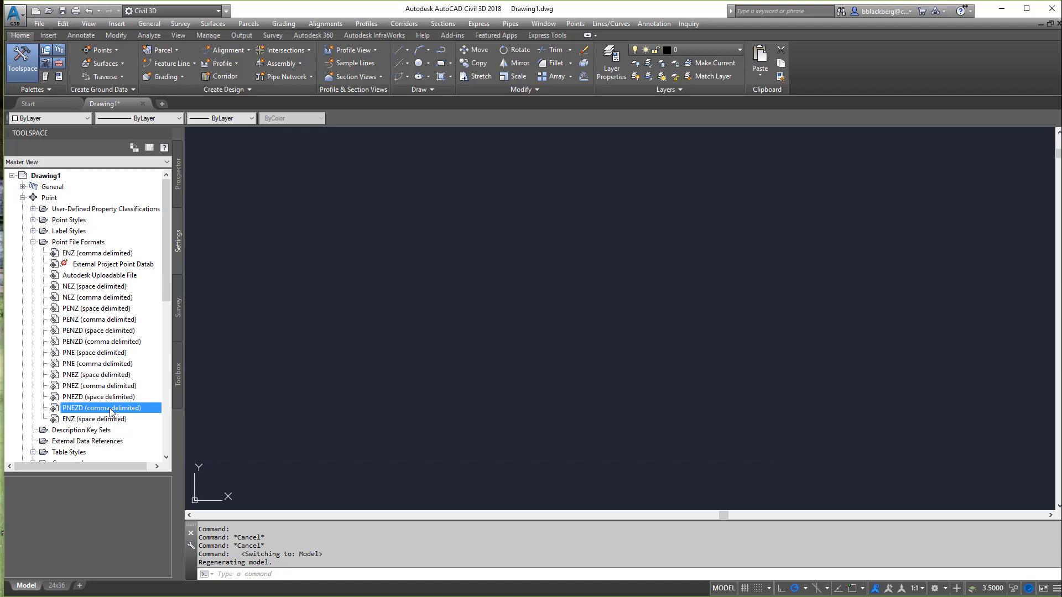
pyautogui.moveTo(111, 411)
pyautogui.rightClick(127, 409)
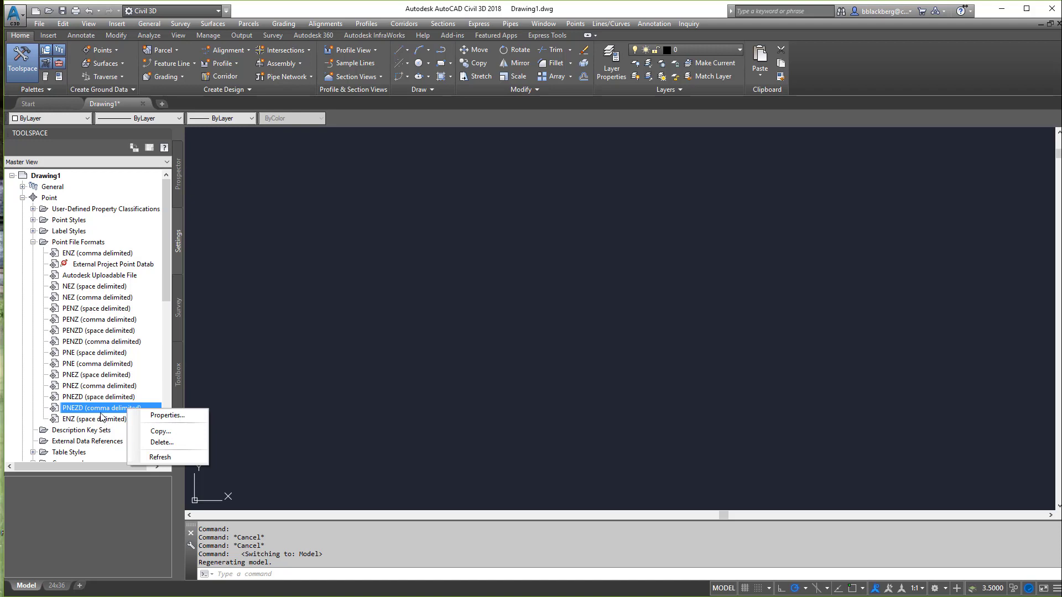
pyautogui.click(119, 410)
pyautogui.rightClick(107, 411)
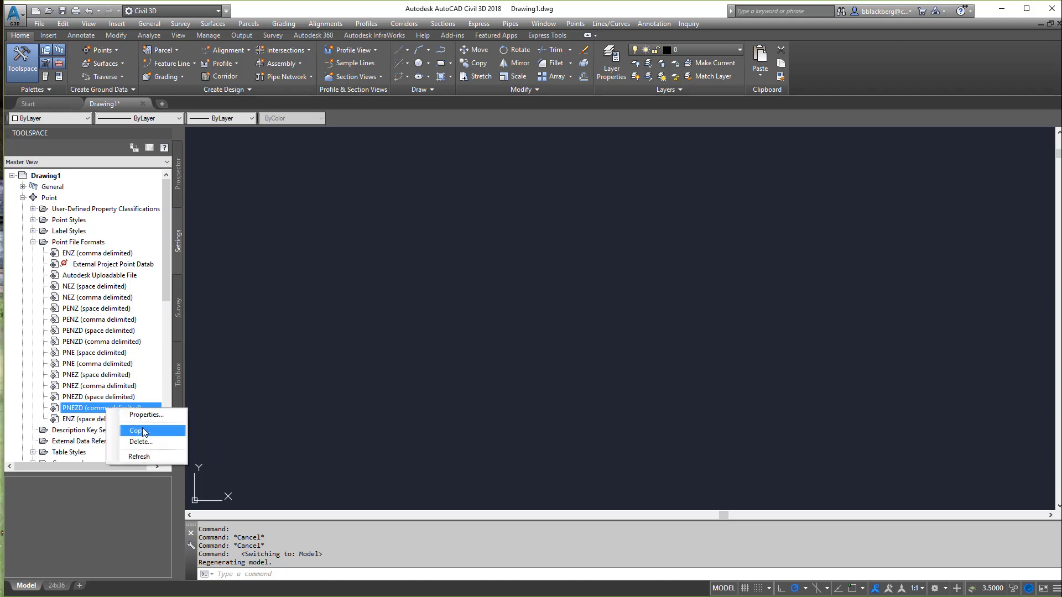
pyautogui.click(139, 430)
# - Rename the copied format to 'PNED (comma delimited)', keeping comma as the delimiter
pyautogui.moveTo(926, 282); pyautogui.dragTo(535, 174)
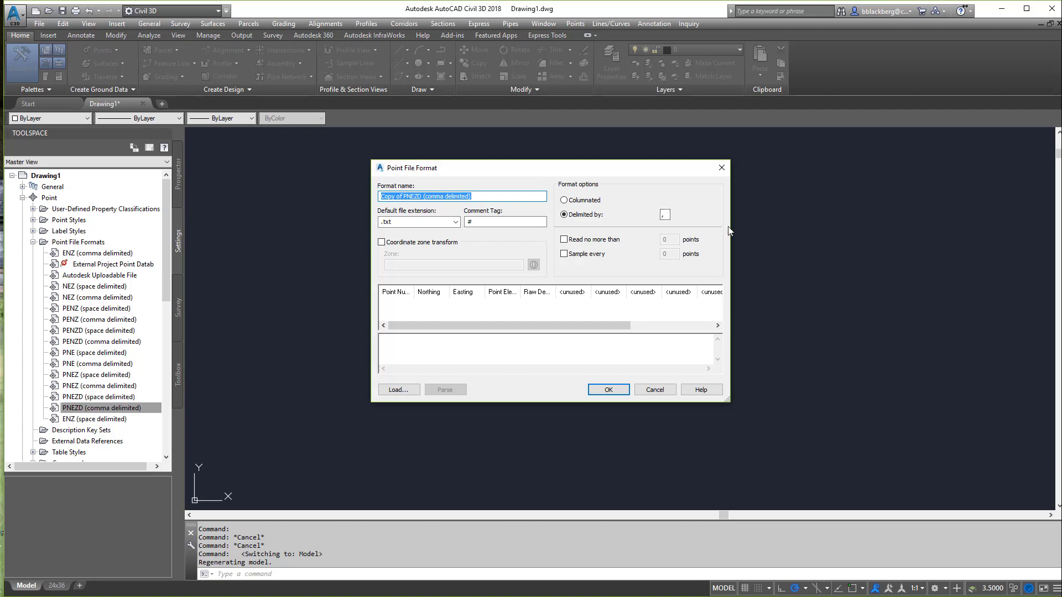
pyautogui.moveTo(730, 227); pyautogui.dragTo(957, 273)
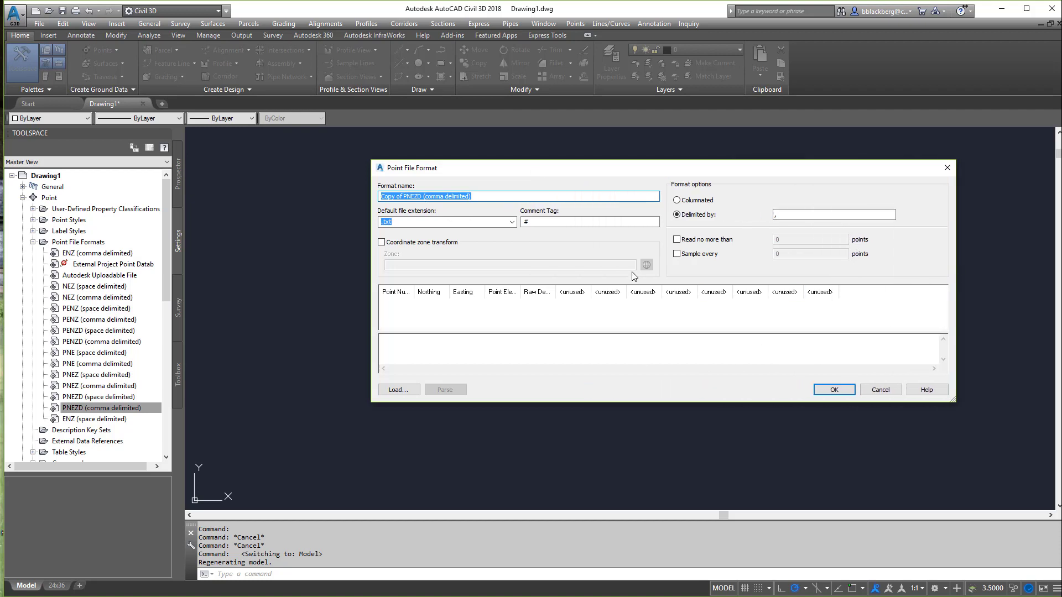
pyautogui.click(475, 196)
pyautogui.moveTo(403, 197); pyautogui.dragTo(381, 197)
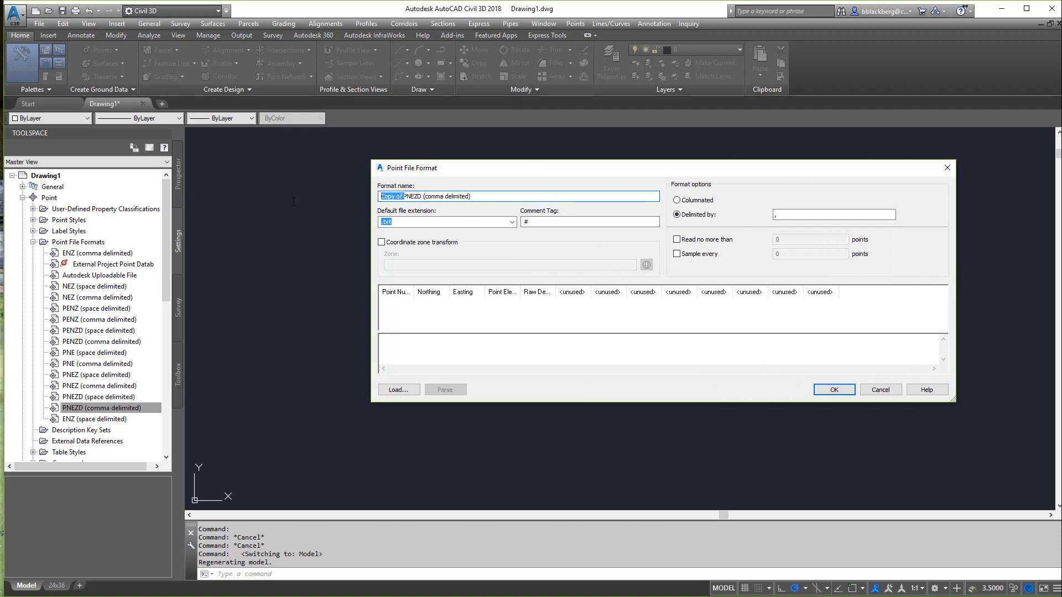
pyautogui.press('Delete')
pyautogui.click(395, 196)
pyautogui.press('BackSpace')
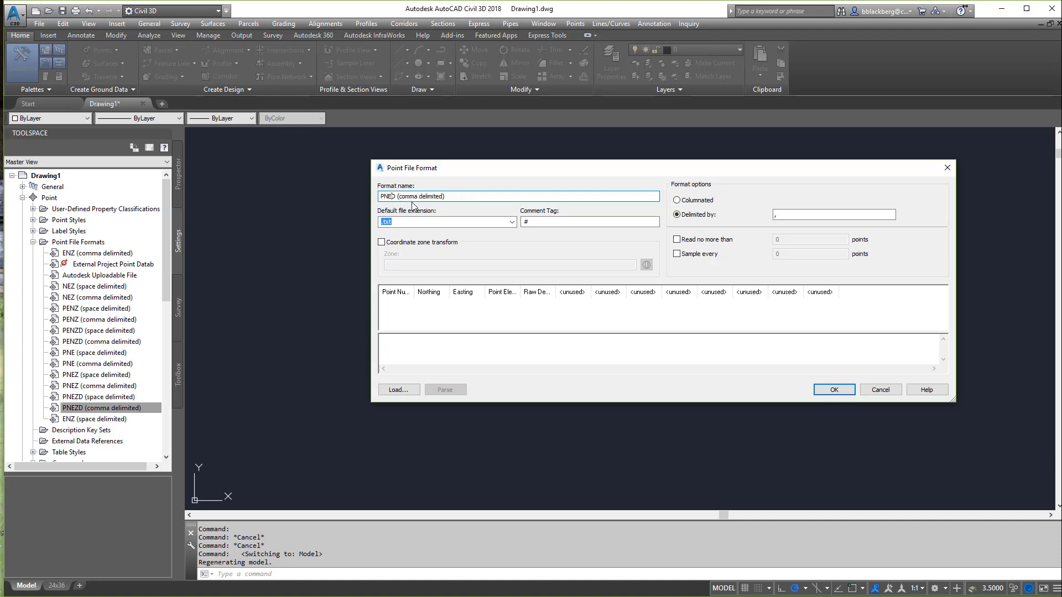
pyautogui.press('End')
pyautogui.click(787, 214)
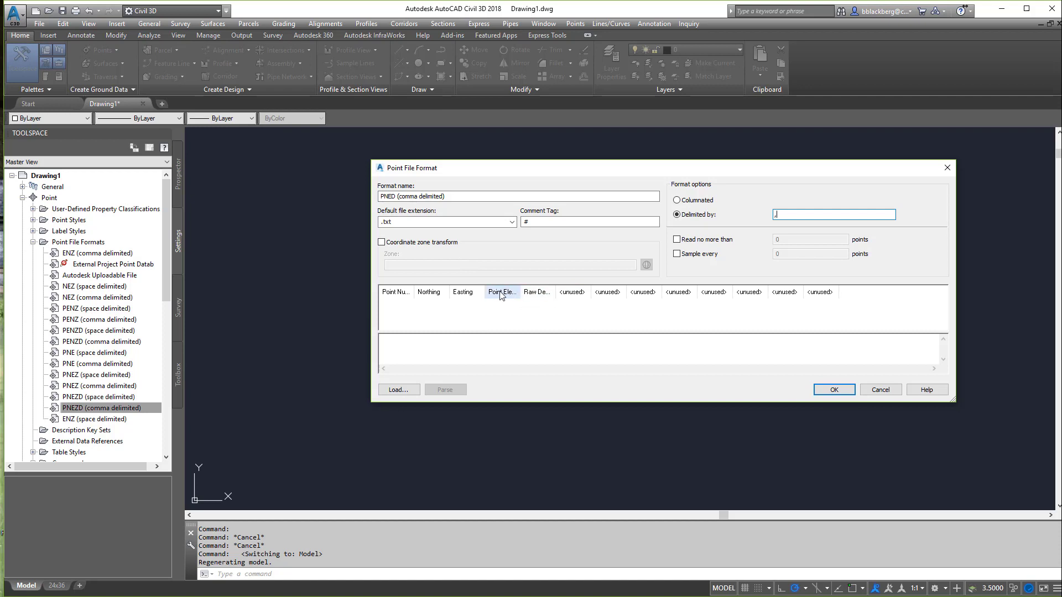
# - Set the Raw Description column to <unused>
pyautogui.click(535, 293)
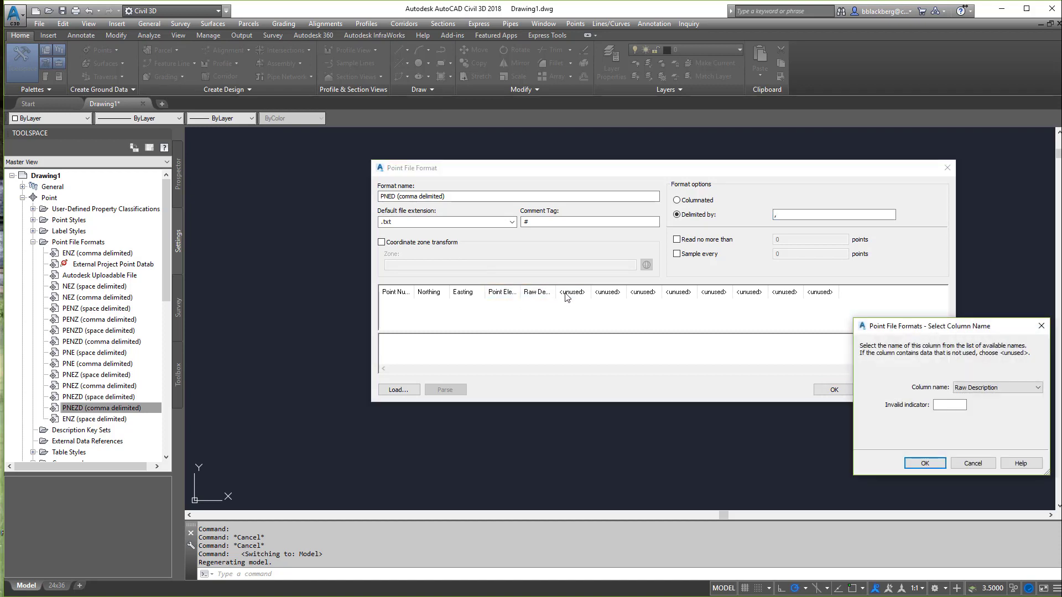
pyautogui.click(1026, 388)
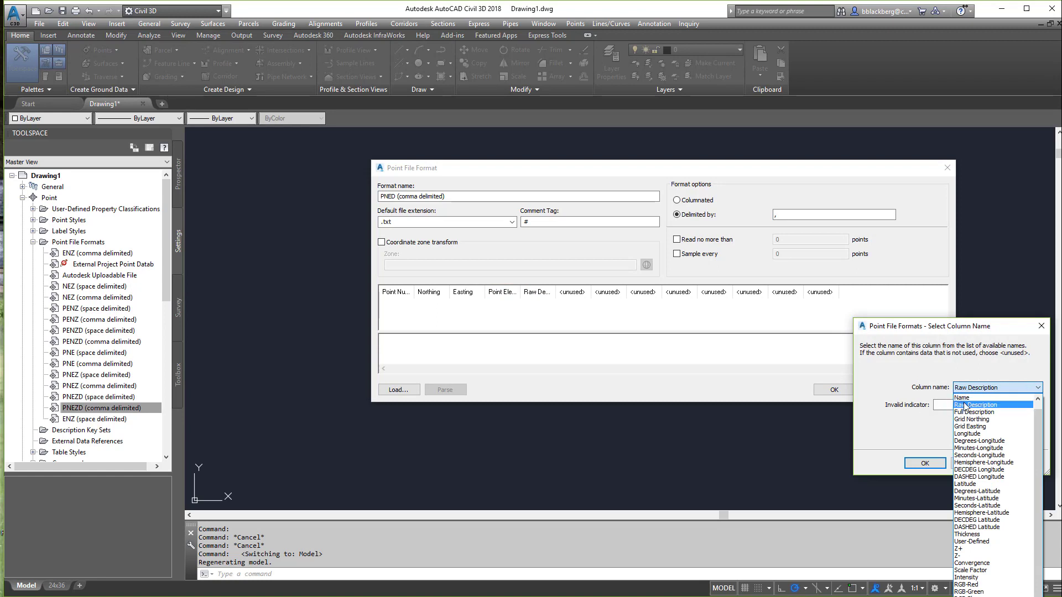
pyautogui.scroll(2, 984, 418)
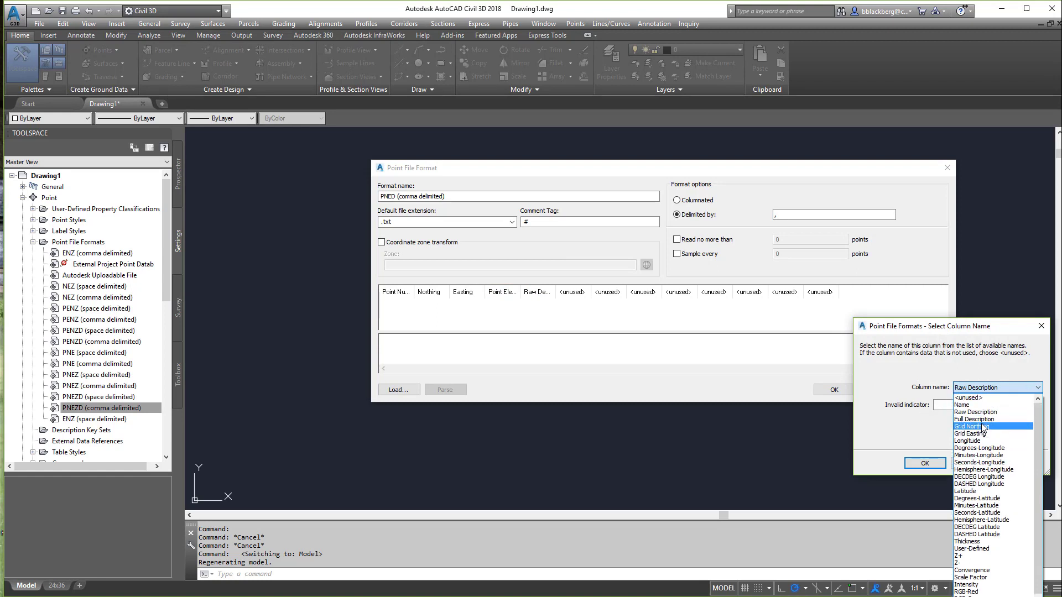
pyautogui.click(974, 399)
pyautogui.click(933, 461)
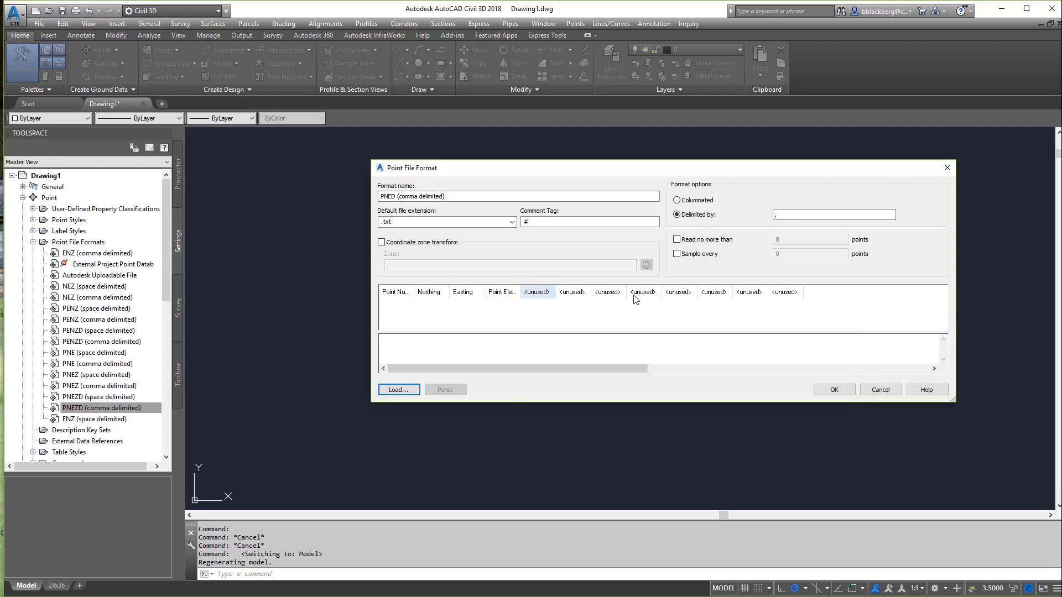
# - Change the Point Elevation column to Raw Description with a blank invalid indicator
pyautogui.click(494, 296)
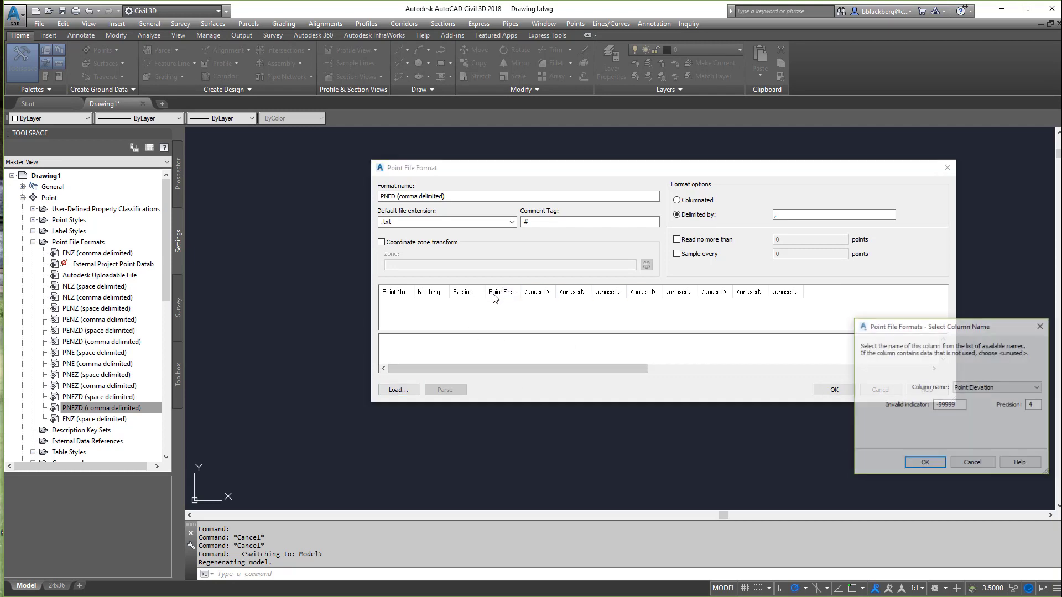
pyautogui.click(996, 388)
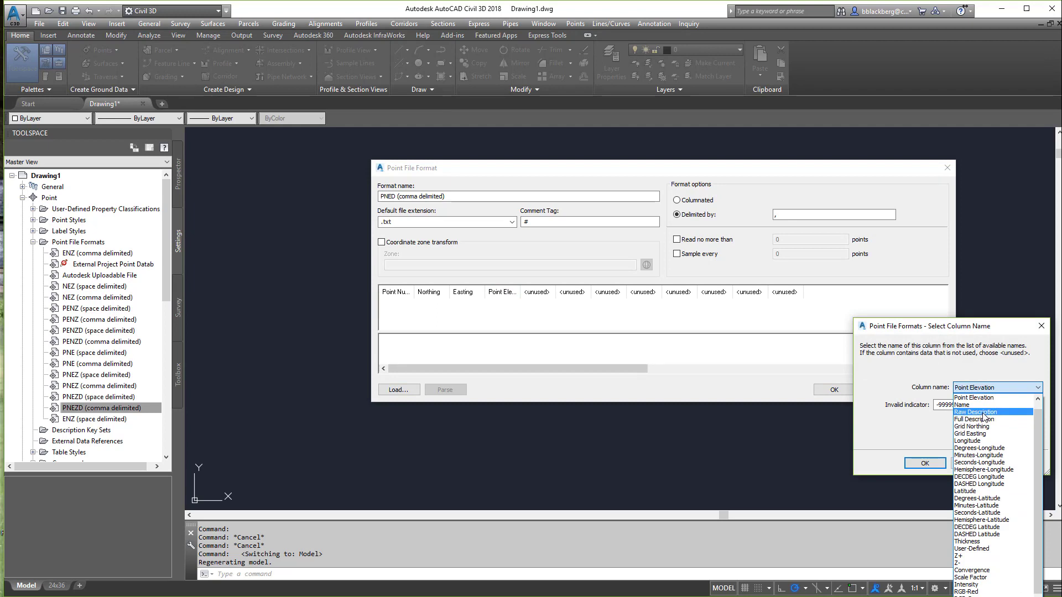
pyautogui.click(980, 412)
pyautogui.moveTo(963, 407); pyautogui.dragTo(935, 406)
pyautogui.press('BackSpace')
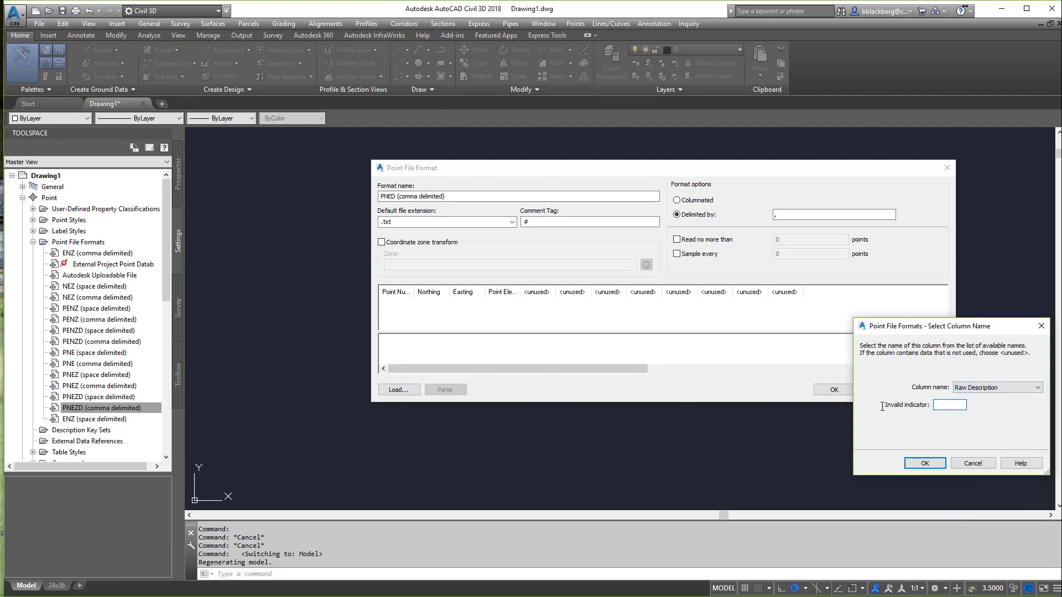
pyautogui.click(926, 464)
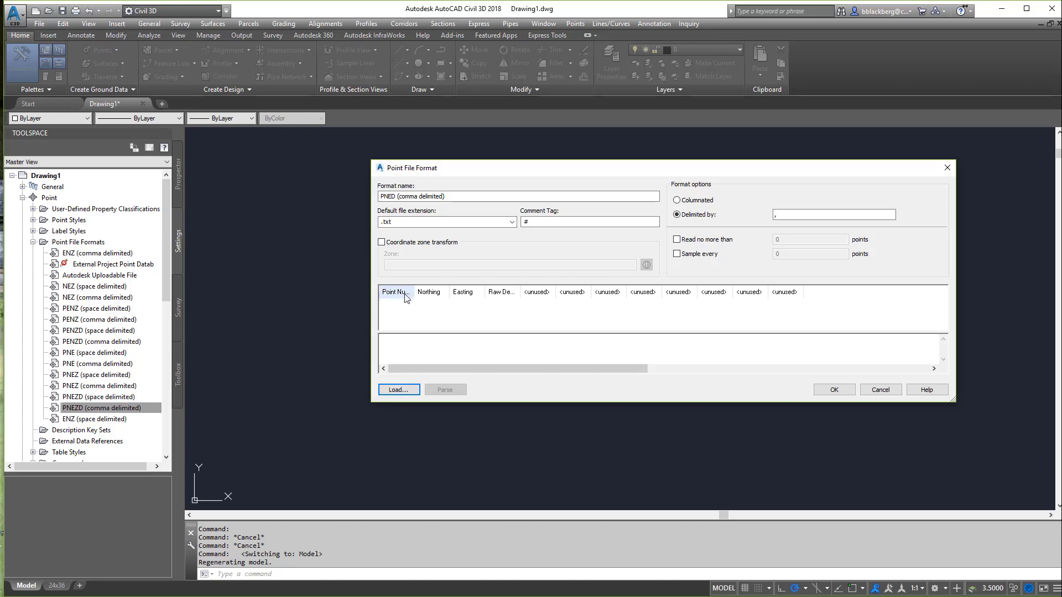
pyautogui.moveTo(414, 294); pyautogui.dragTo(437, 294)
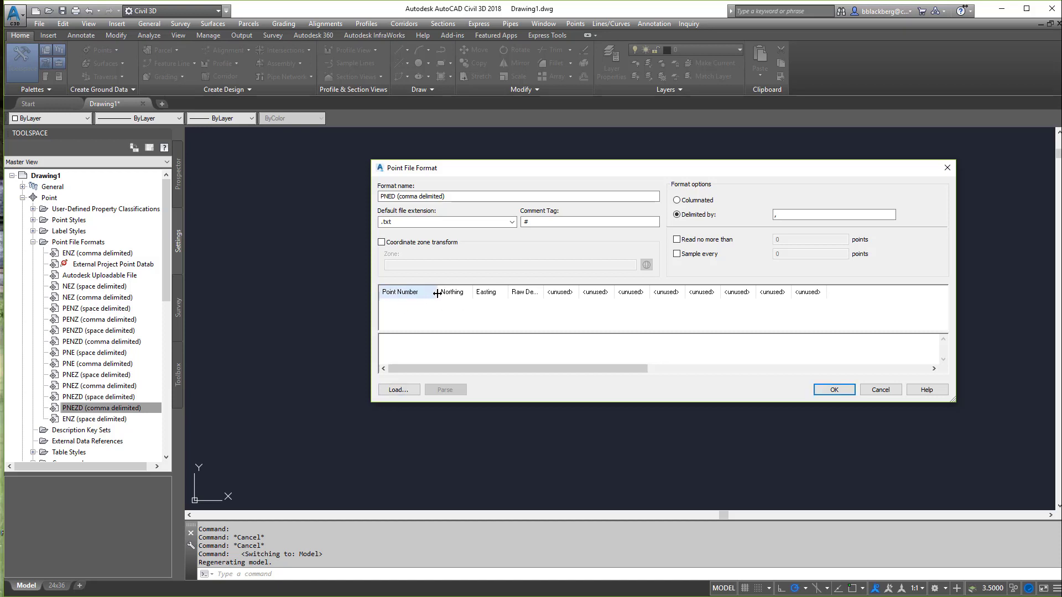
pyautogui.moveTo(543, 292); pyautogui.dragTo(570, 292)
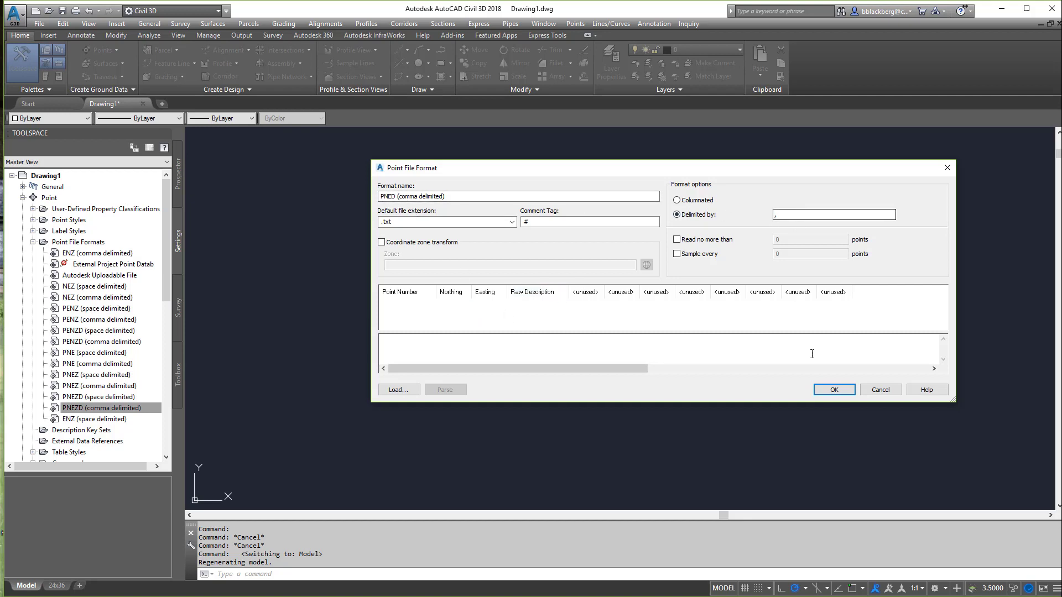
pyautogui.click(833, 392)
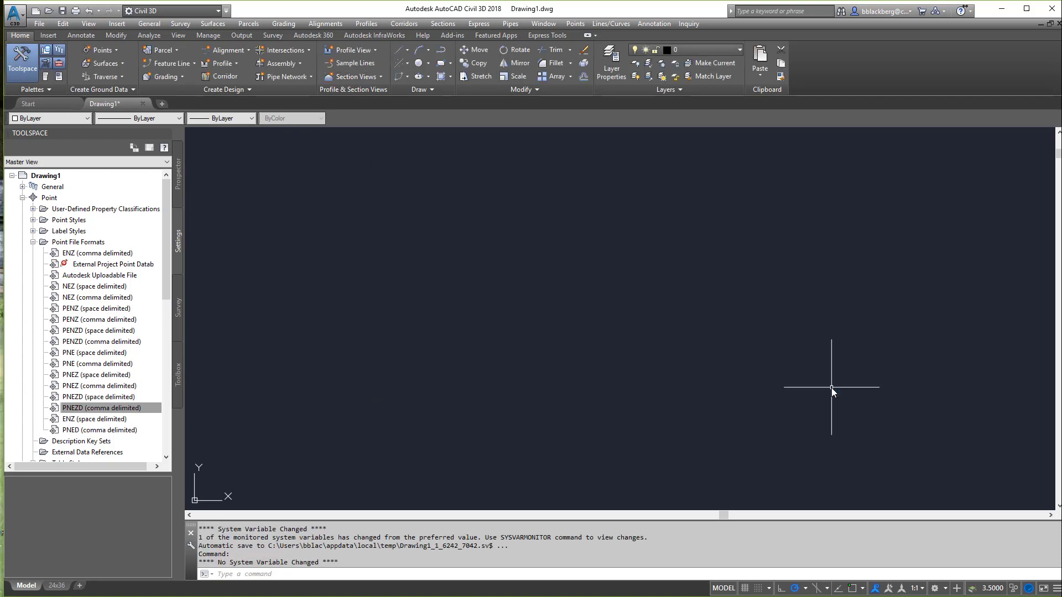
pyautogui.moveTo(127, 427)
pyautogui.rightClick(123, 419)
pyautogui.press('Escape')
pyautogui.rightClick(124, 430)
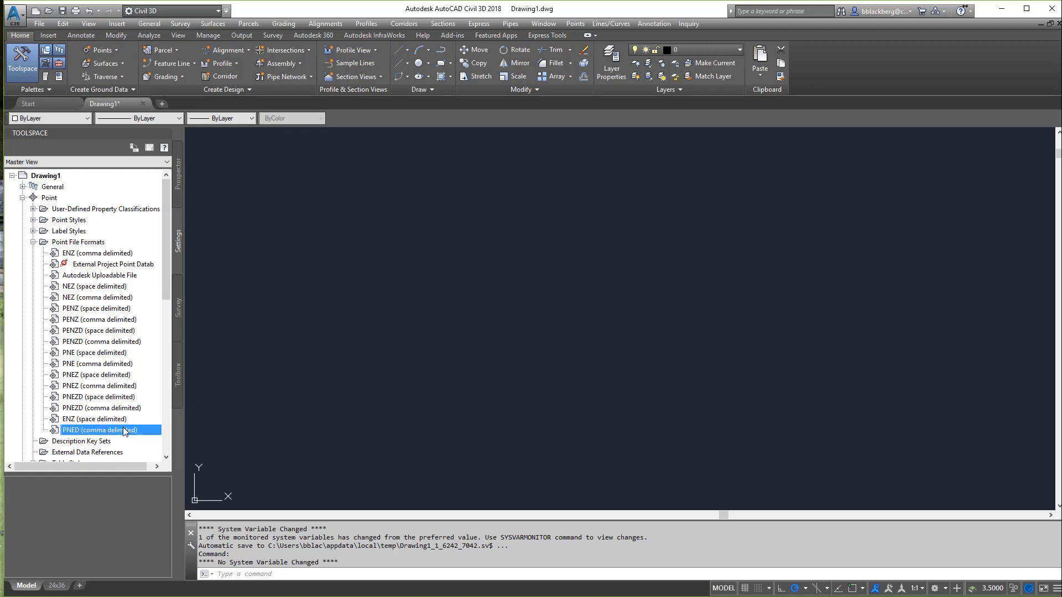
pyautogui.click(158, 449)
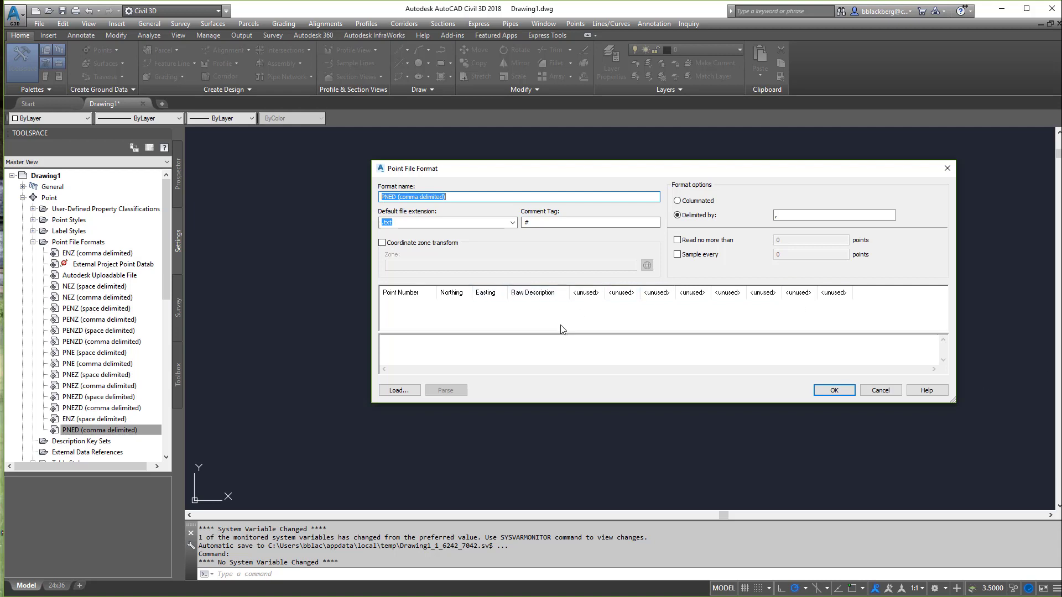
pyautogui.click(835, 391)
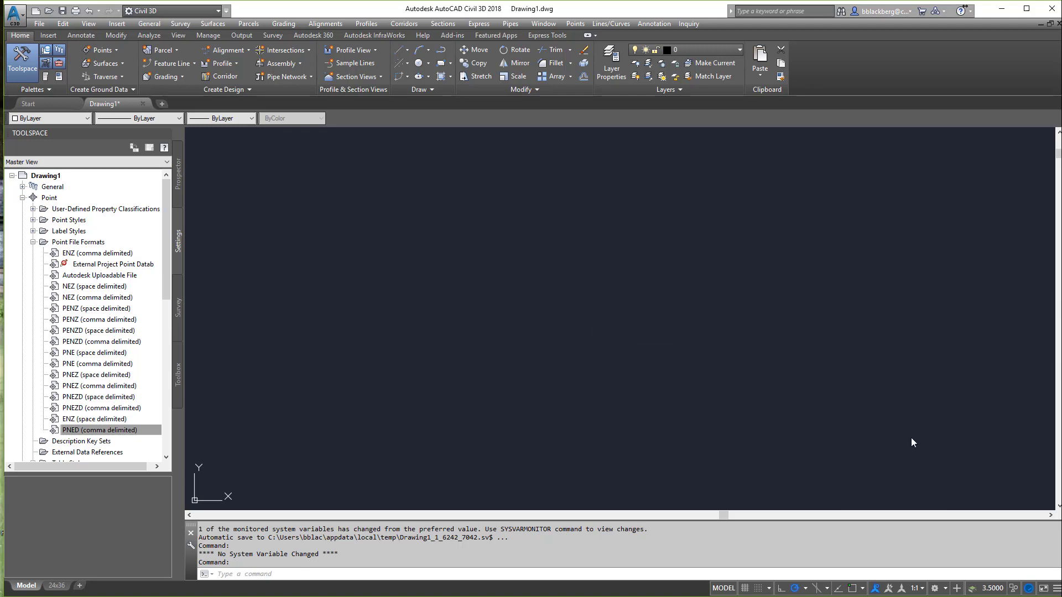
# - Open Import Points and add New Microsoft Excel Worksheet.csv from the Desktop
pyautogui.click(578, 24)
pyautogui.moveTo(631, 138)
pyautogui.click(733, 138)
pyautogui.moveTo(998, 251); pyautogui.dragTo(608, 157)
pyautogui.click(657, 177)
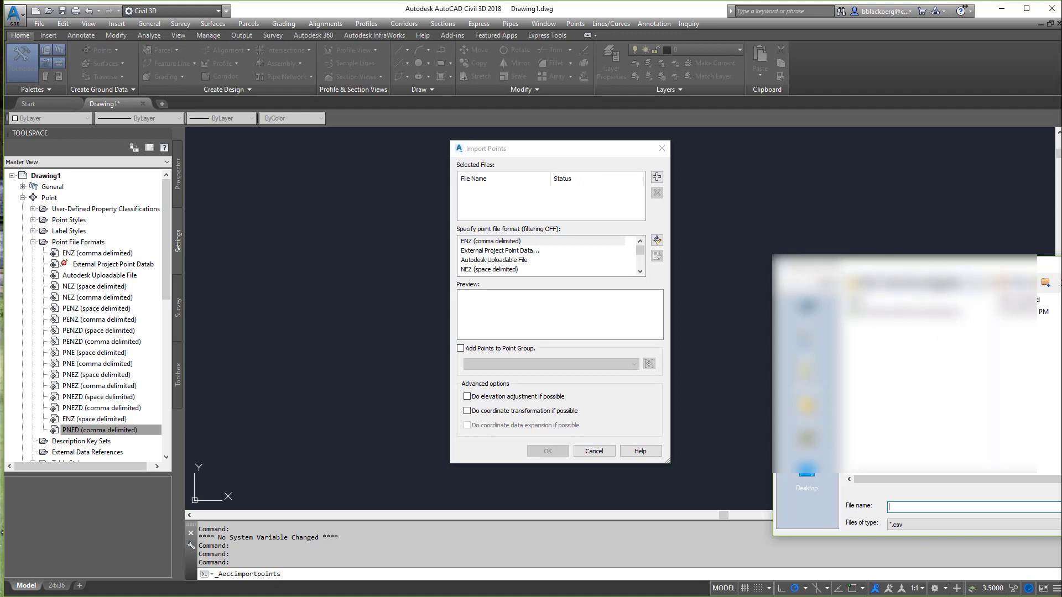
pyautogui.click(949, 283)
pyautogui.click(913, 365)
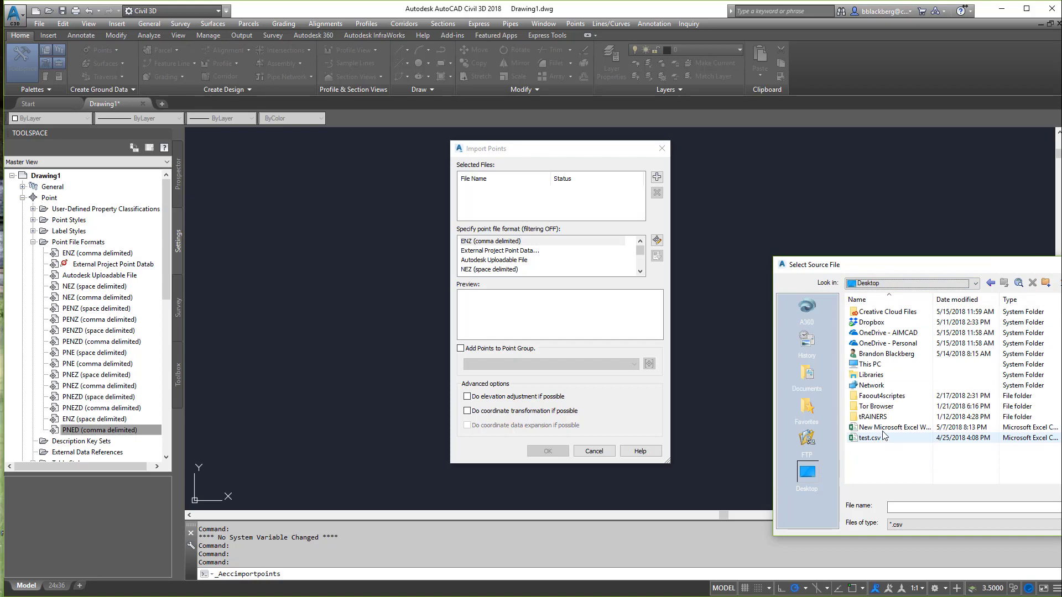
pyautogui.click(885, 428)
pyautogui.moveTo(934, 299); pyautogui.dragTo(976, 300)
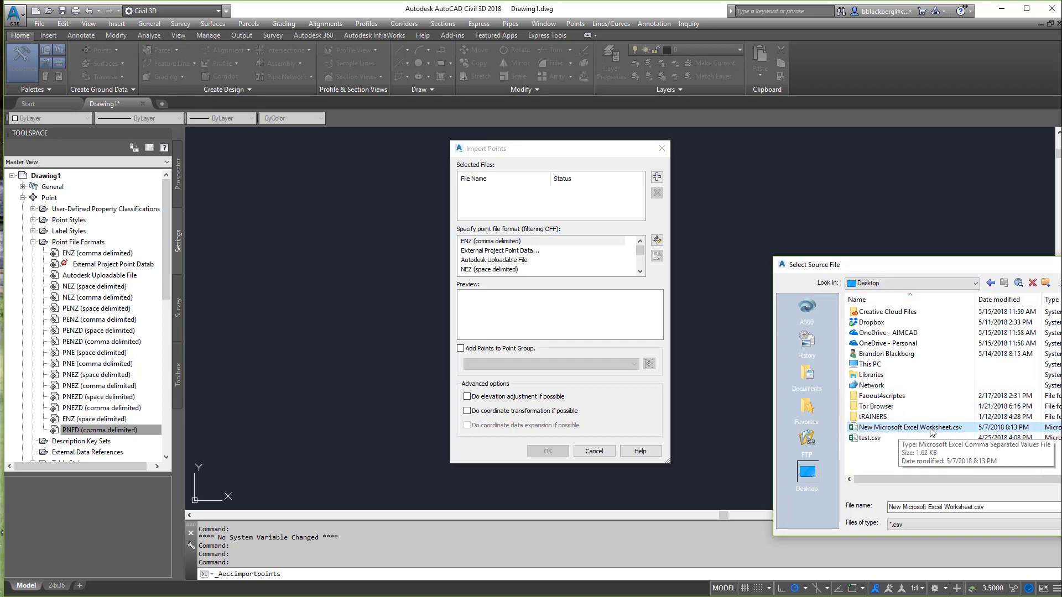
pyautogui.doubleClick(930, 427)
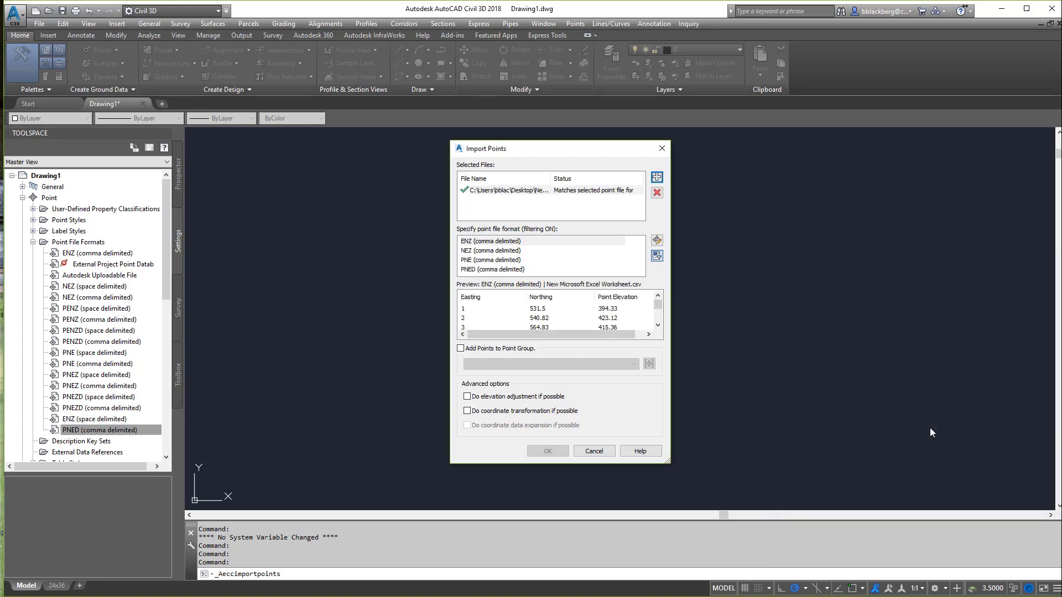
# - Preview the file in several formats, then import it as PNED (comma delimited)
pyautogui.click(507, 269)
pyautogui.click(476, 243)
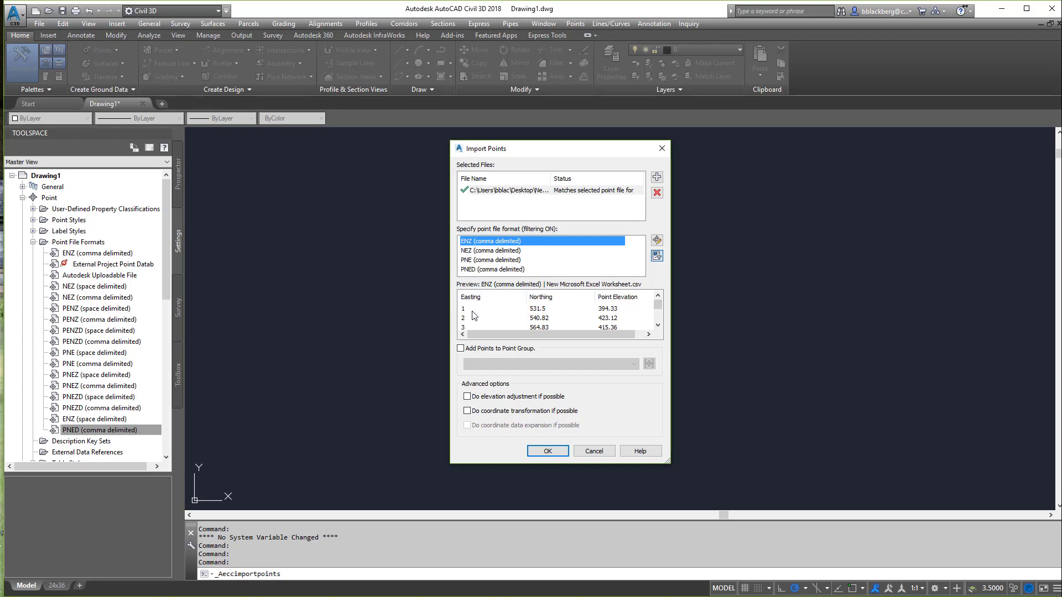
pyautogui.click(478, 252)
pyautogui.click(485, 261)
pyautogui.click(484, 270)
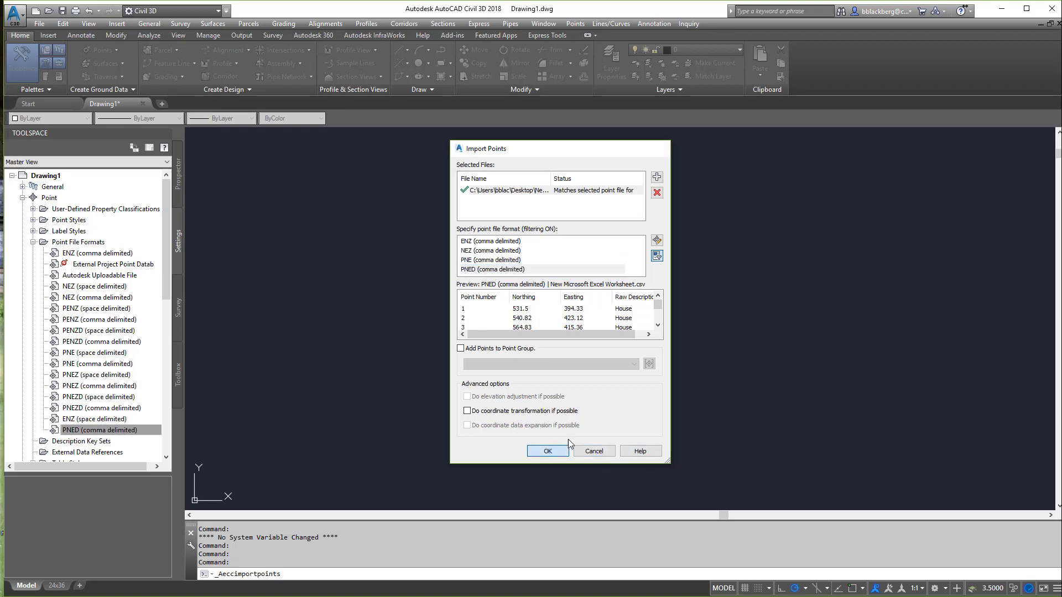
pyautogui.click(547, 451)
# - Zoom to the extents of the imported points and zoom in on them
pyautogui.write('Z')
pyautogui.press('Return')
pyautogui.write('Z')
pyautogui.press('Return')
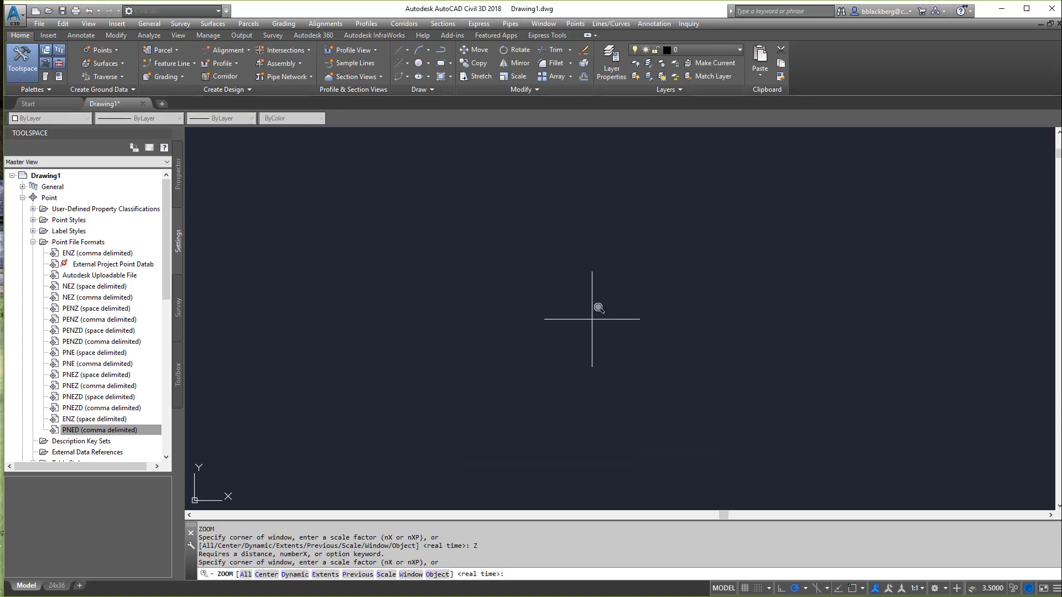
pyautogui.scroll(-1, 503, 301)
pyautogui.press('Escape')
pyautogui.write('Z')
pyautogui.press('Return')
pyautogui.write('E')
pyautogui.press('Return')
pyautogui.scroll(-1, 562, 294)
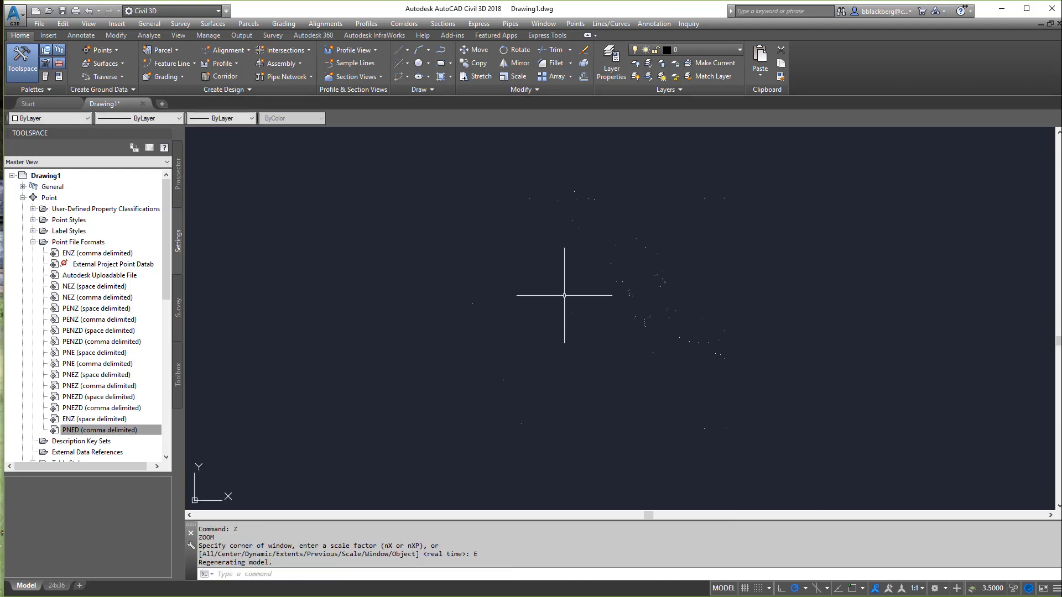
pyautogui.scroll(-1, 658, 316)
pyautogui.scroll(5, 653, 320)
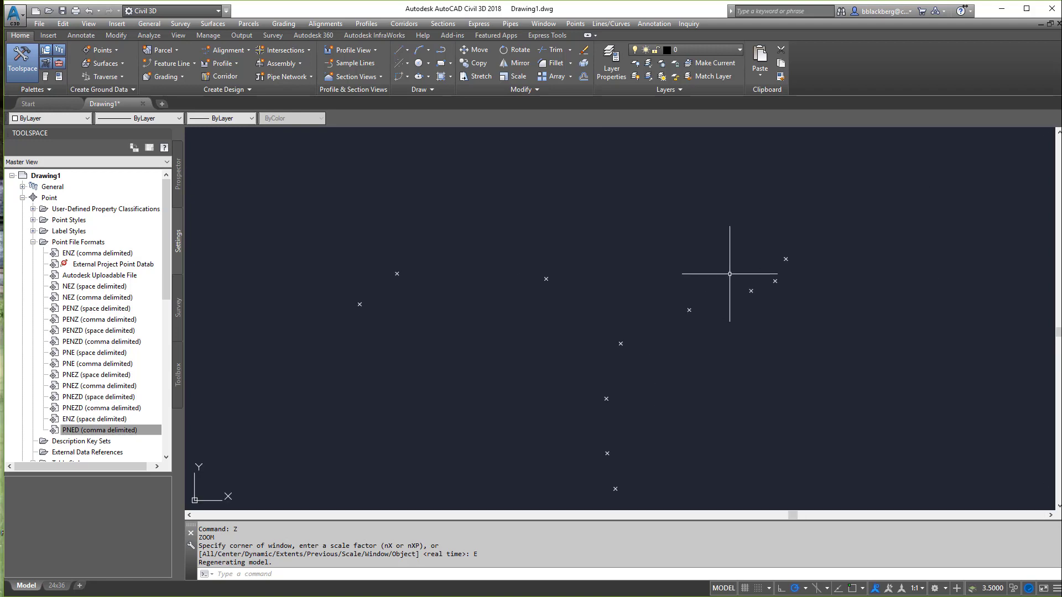
# - Show the Prospector's Point Groups and regenerate the drawing with REA
pyautogui.click(33, 242)
pyautogui.click(178, 176)
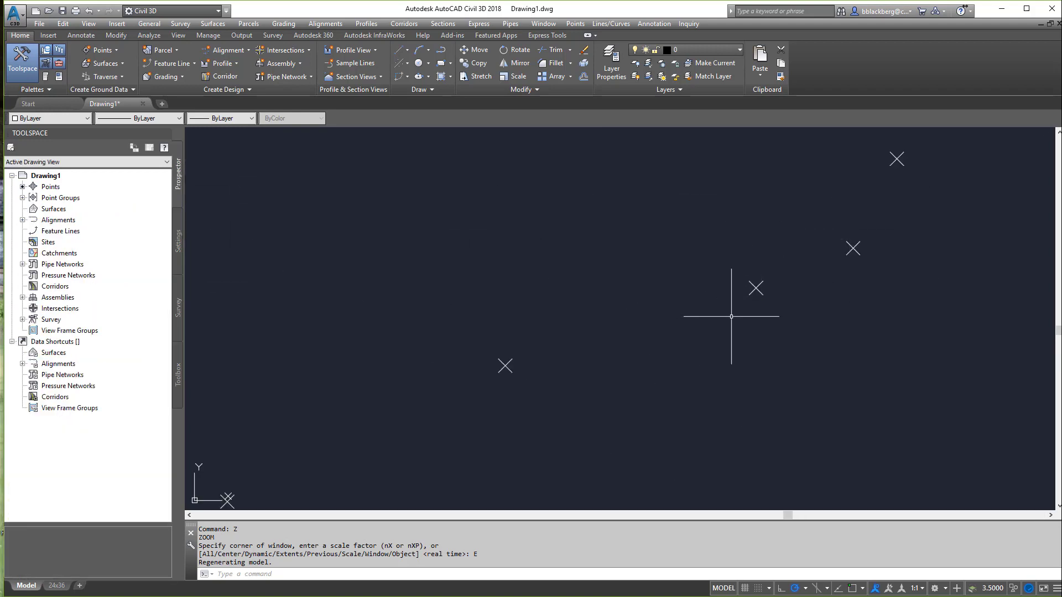
pyautogui.write('REA')
pyautogui.press('Return')
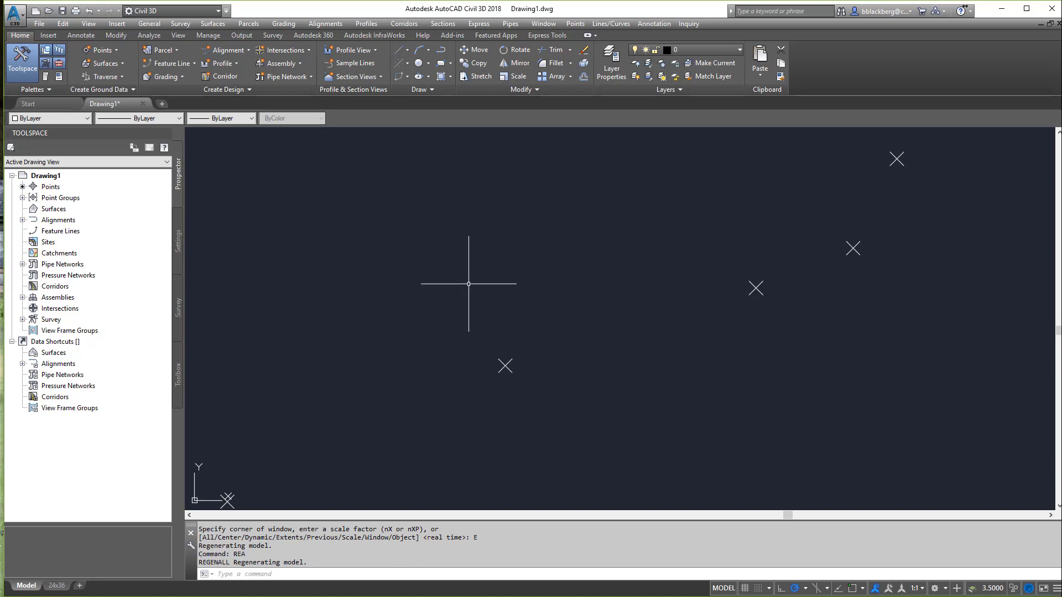
pyautogui.click(22, 198)
# - Set the _All Points group's point style and point label style to Standard
pyautogui.rightClick(88, 209)
pyautogui.click(101, 215)
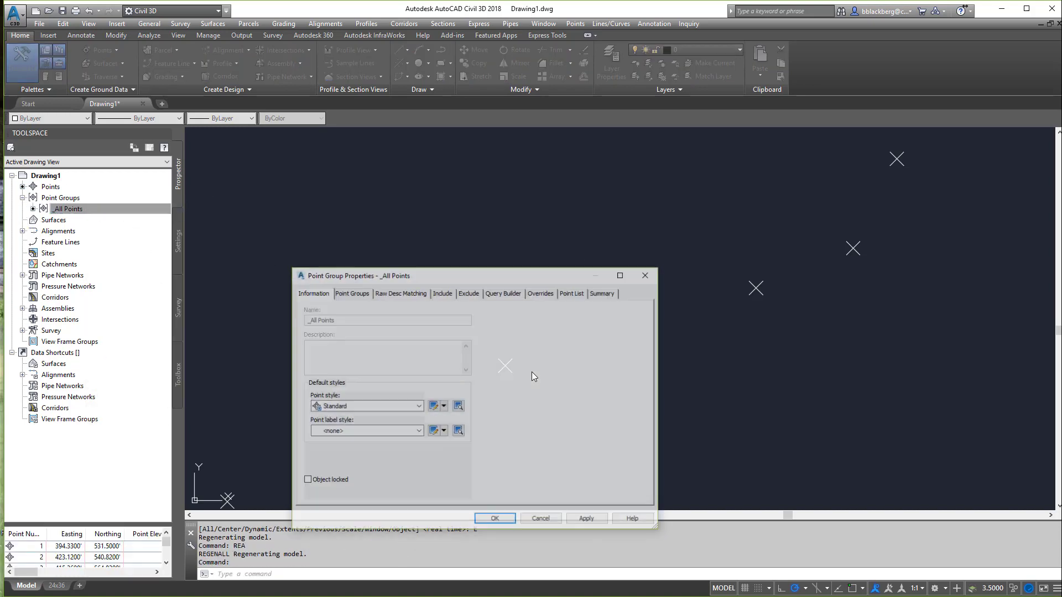
pyautogui.click(380, 407)
pyautogui.click(346, 426)
pyautogui.click(355, 431)
pyautogui.click(347, 451)
pyautogui.click(495, 520)
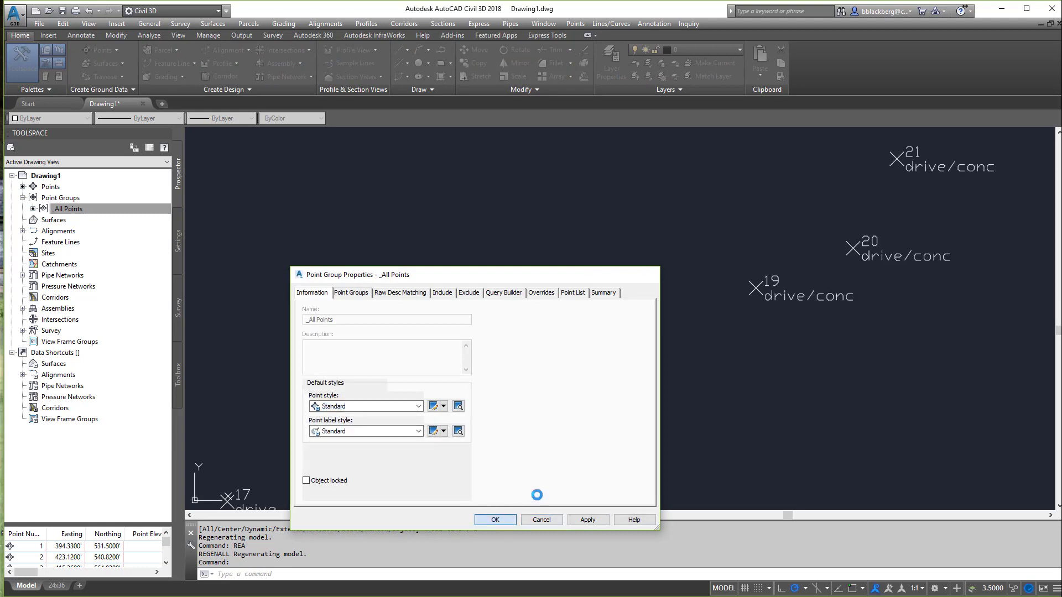
# - Zoom in on the labelled points and return Toolspace to the Settings tree
pyautogui.scroll(-5, 732, 355)
pyautogui.scroll(-3, 732, 355)
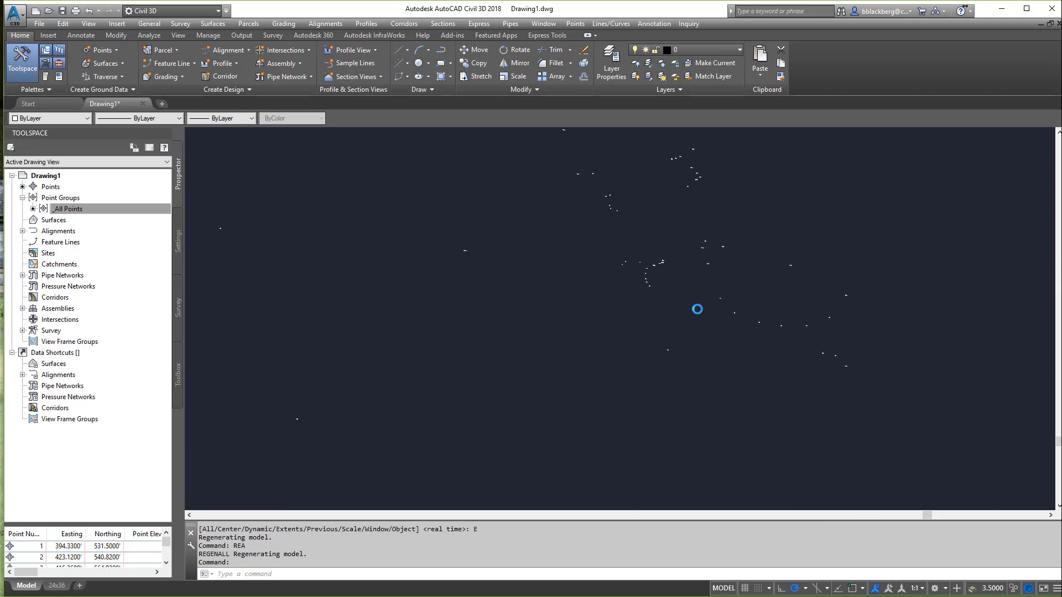
pyautogui.click(925, 590)
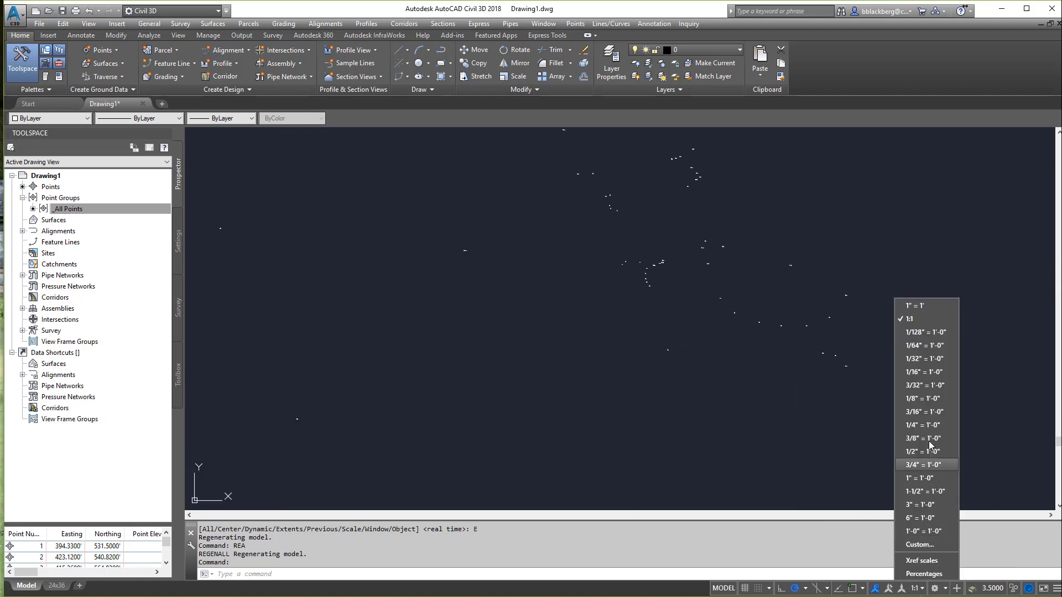
pyautogui.click(559, 387)
pyautogui.scroll(4, 664, 299)
pyautogui.scroll(3, 620, 288)
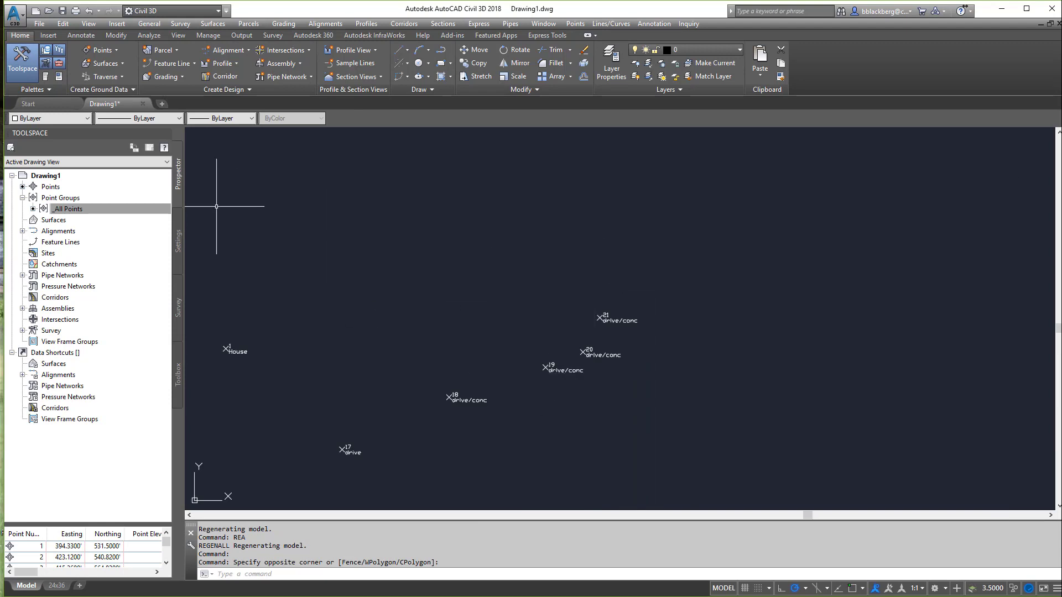
pyautogui.click(178, 241)
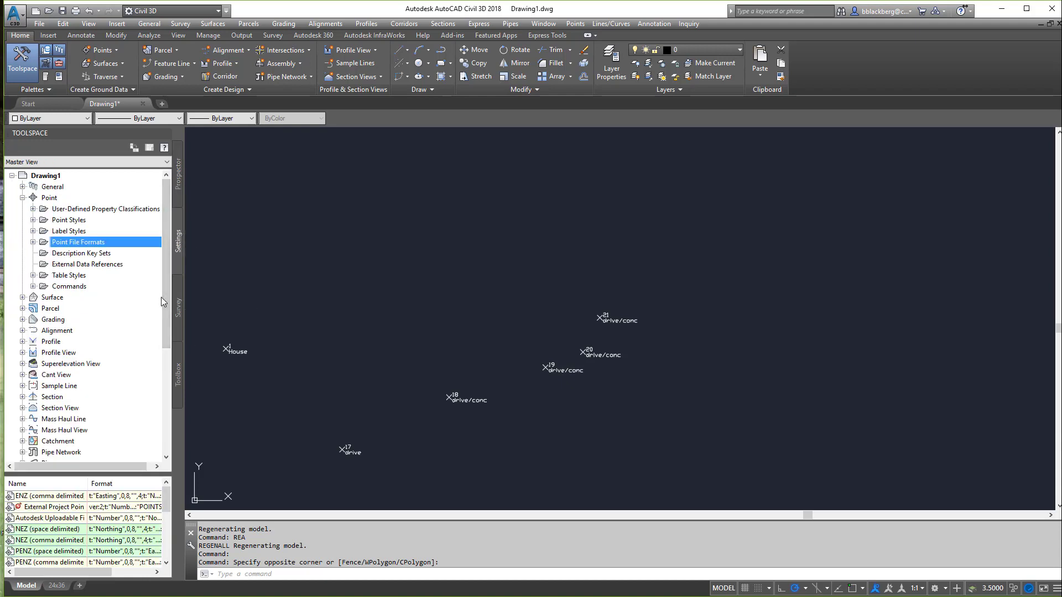